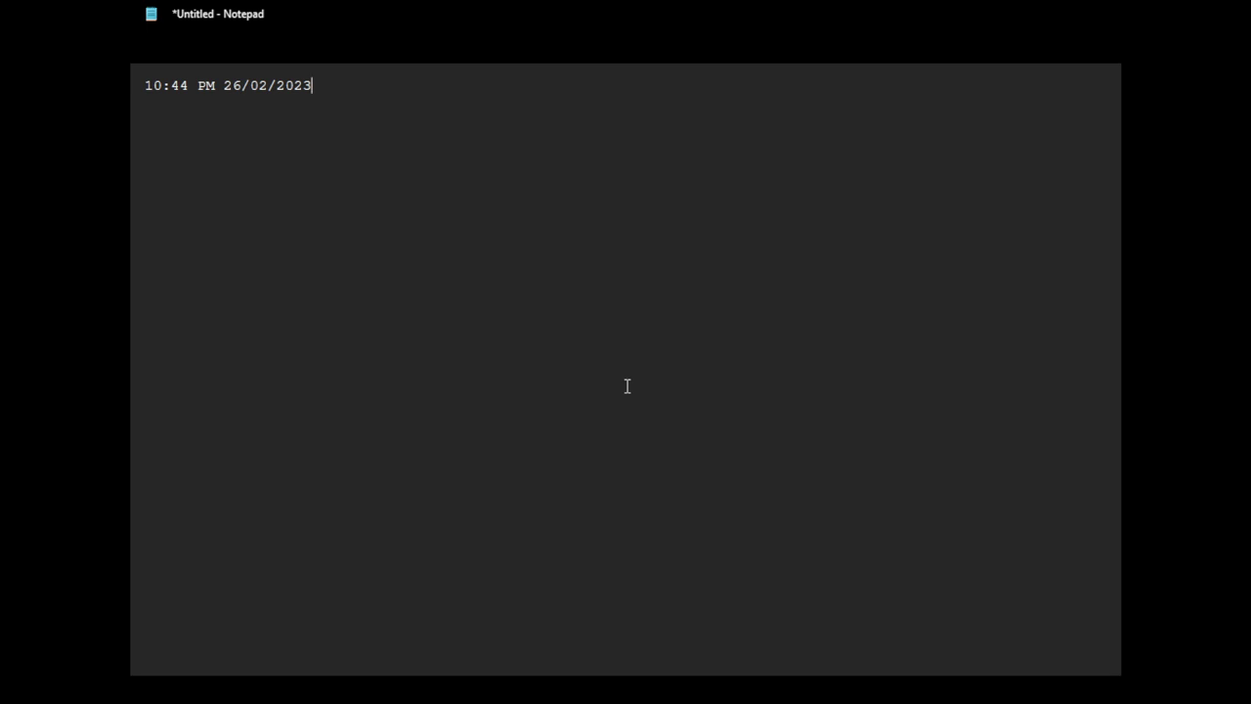
Write 'who am I?' and 'i am a weirdo' on two new lines below the timestamp
key("Return")
type("m I?")
key("Return")
type("i am a we")
type("irdo")
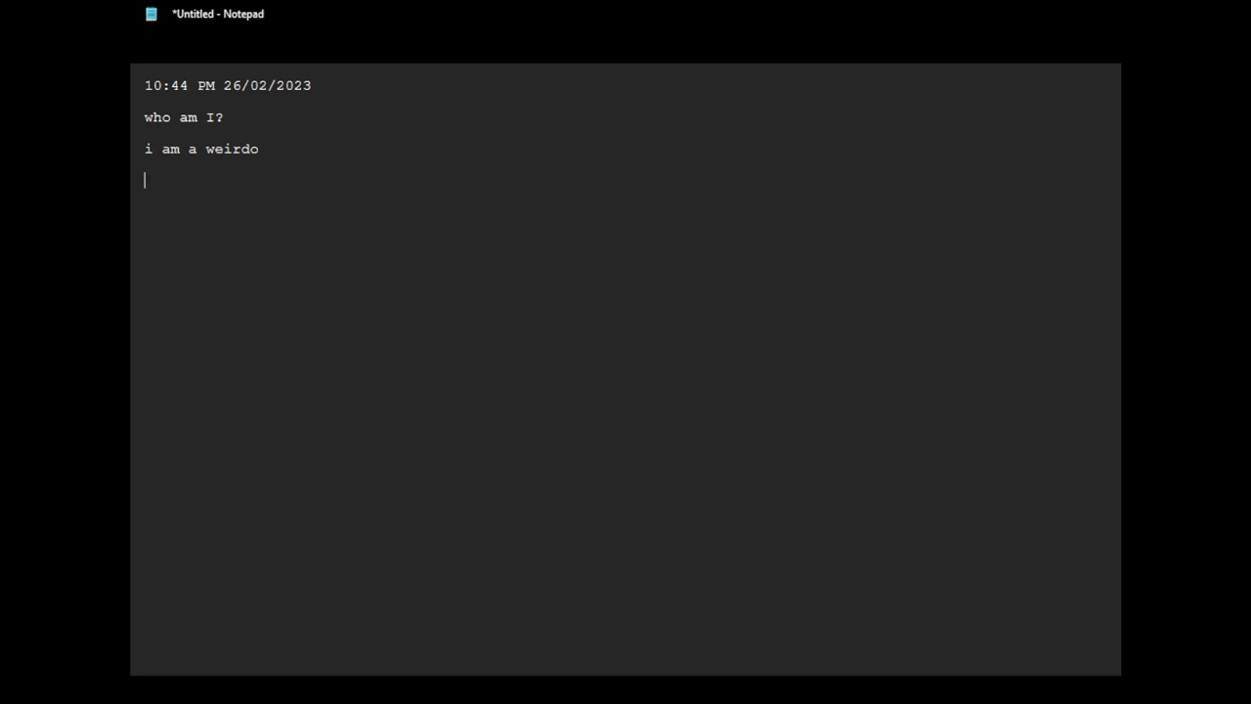
Write 'yes, objectively speaking.. i am a weirdo' as the next line, then start a new line
type("you")
key("BackSpace")
key("BackSpace")
type("es,")
type(" objectivel")
type("y speaking")
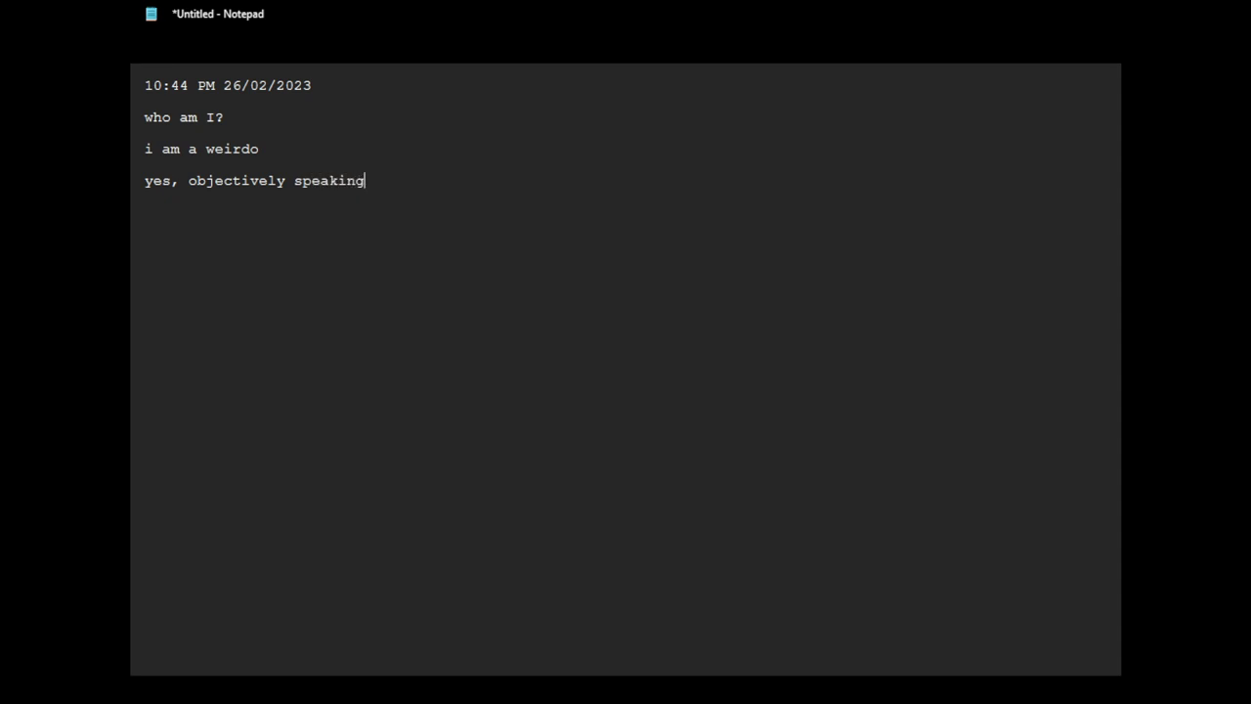
type(".. i am a weir")
type("do")
key("Return")
key("Return")
key("Return")
Add the line 'it's neither good nor bad', fixing its typos
type("it's a")
key("BackSpace")
type("neigh")
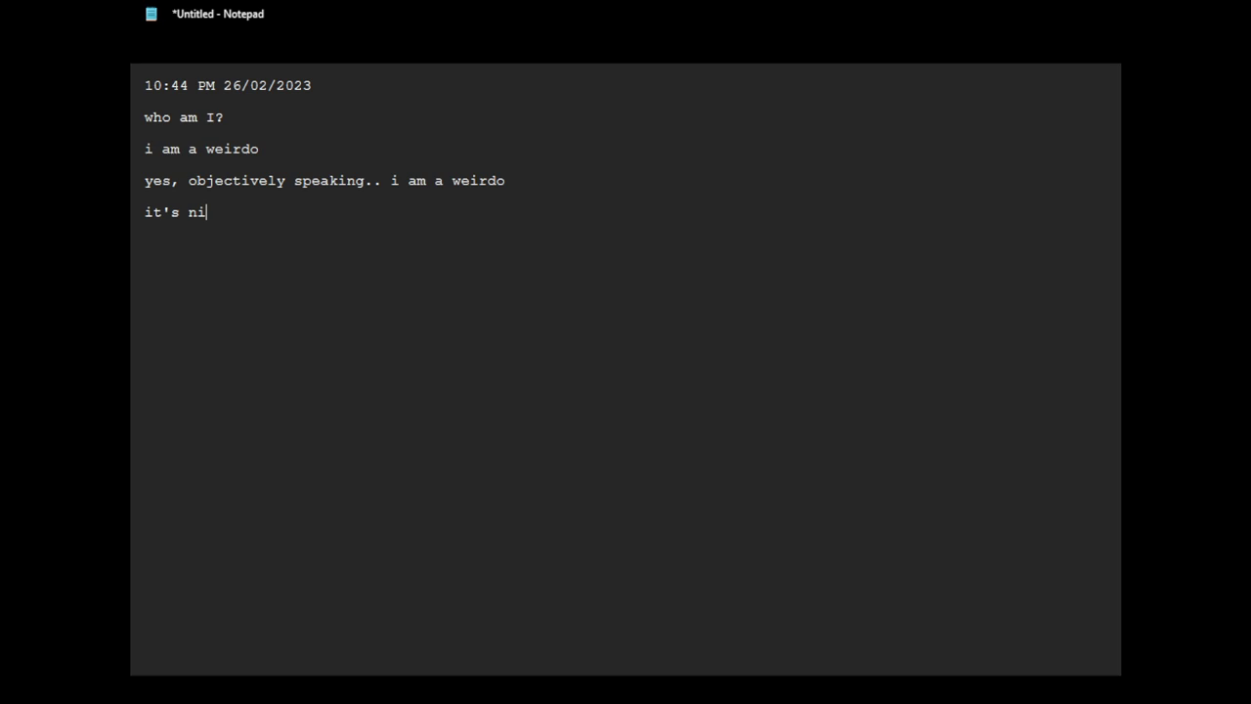
key("BackSpace")
key("BackSpace")
type("ther good nor ")
type("bad")
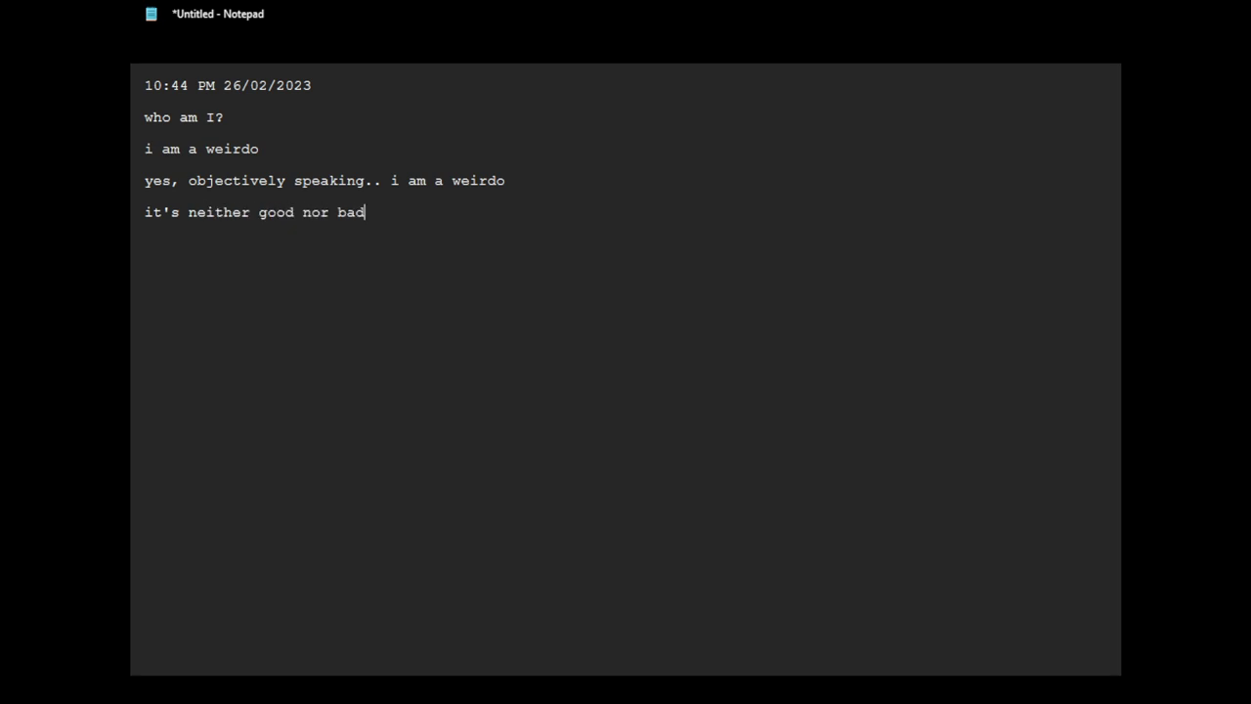
key("Return")
Write 'the statement "i am a weirdo" is simply an objective description of my identity, within society'
type("the stateme")
type("nt \"i am a w")
type("e")
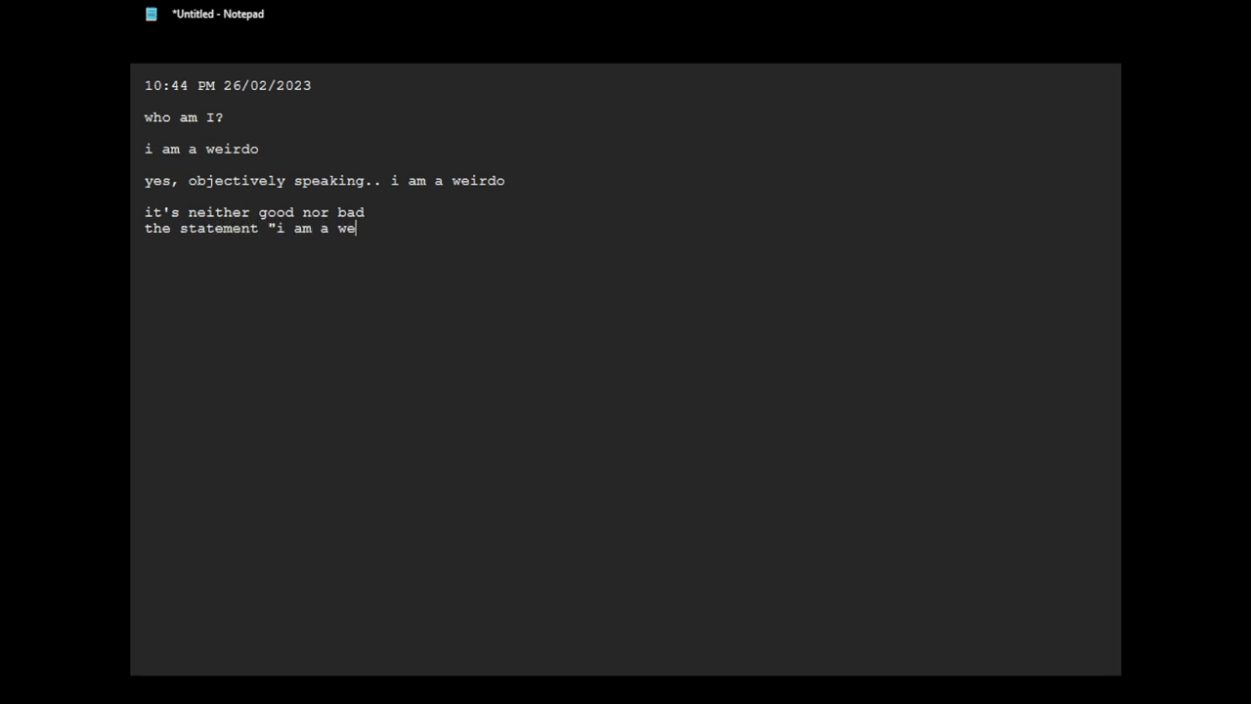
type("irdo\" is ")
type("simply an")
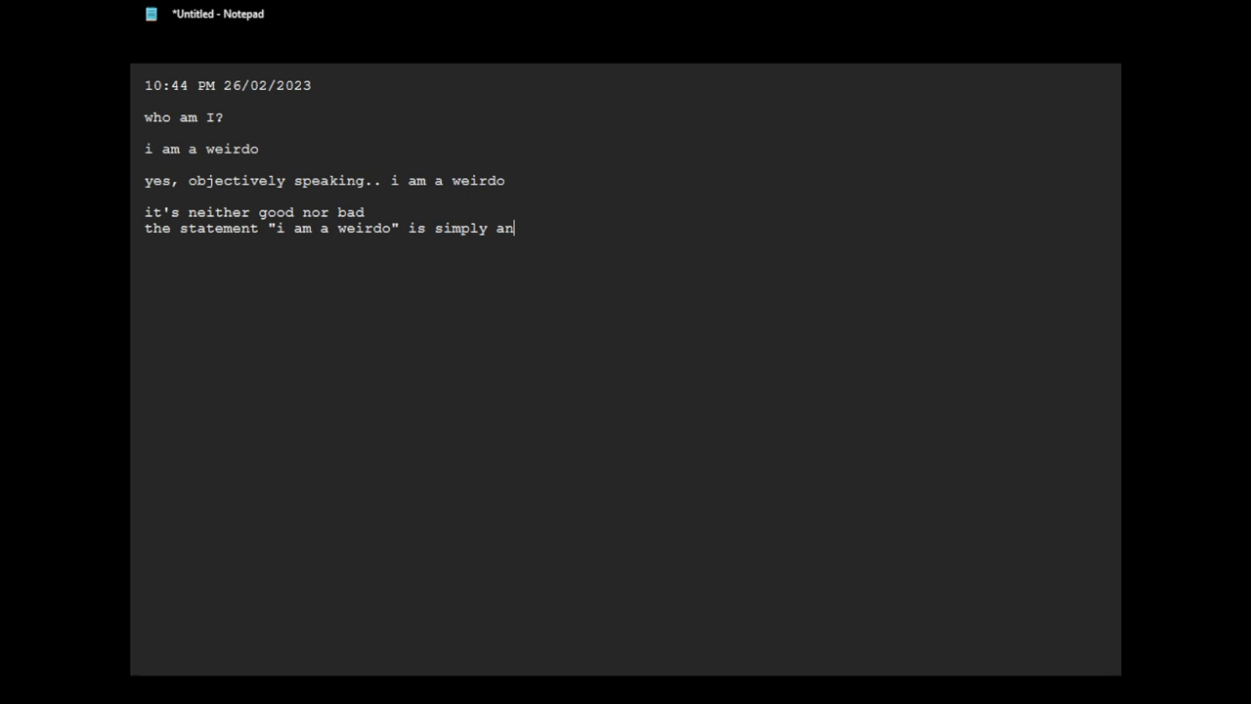
type(" objective d")
type("escco")
key("BackSpace")
key("BackSpace")
type("ript")
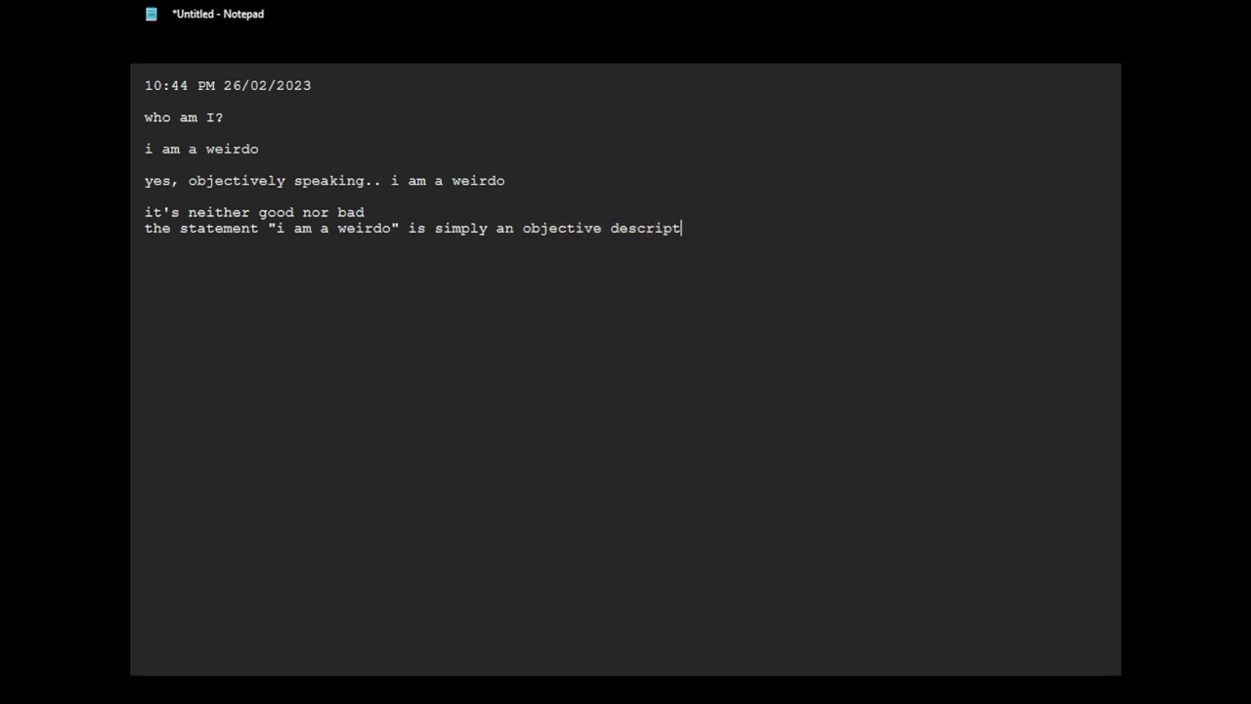
type("ion of my ide")
type("ntity, within ")
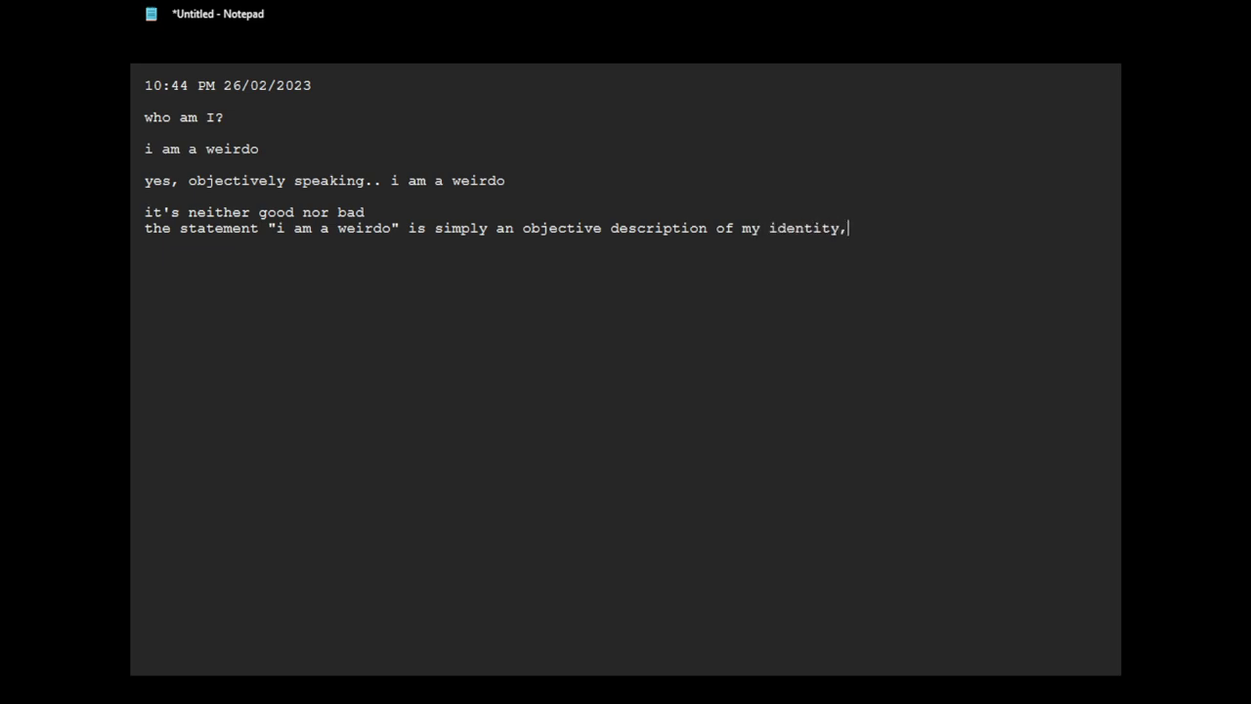
type("society")
key("BackSpace")
type("y")
key("Return")
key("Return")
left_click(209, 311)
Add 'we're a rare species' and 'but we are human', each separated by blank lines
key("Return")
key("Return")
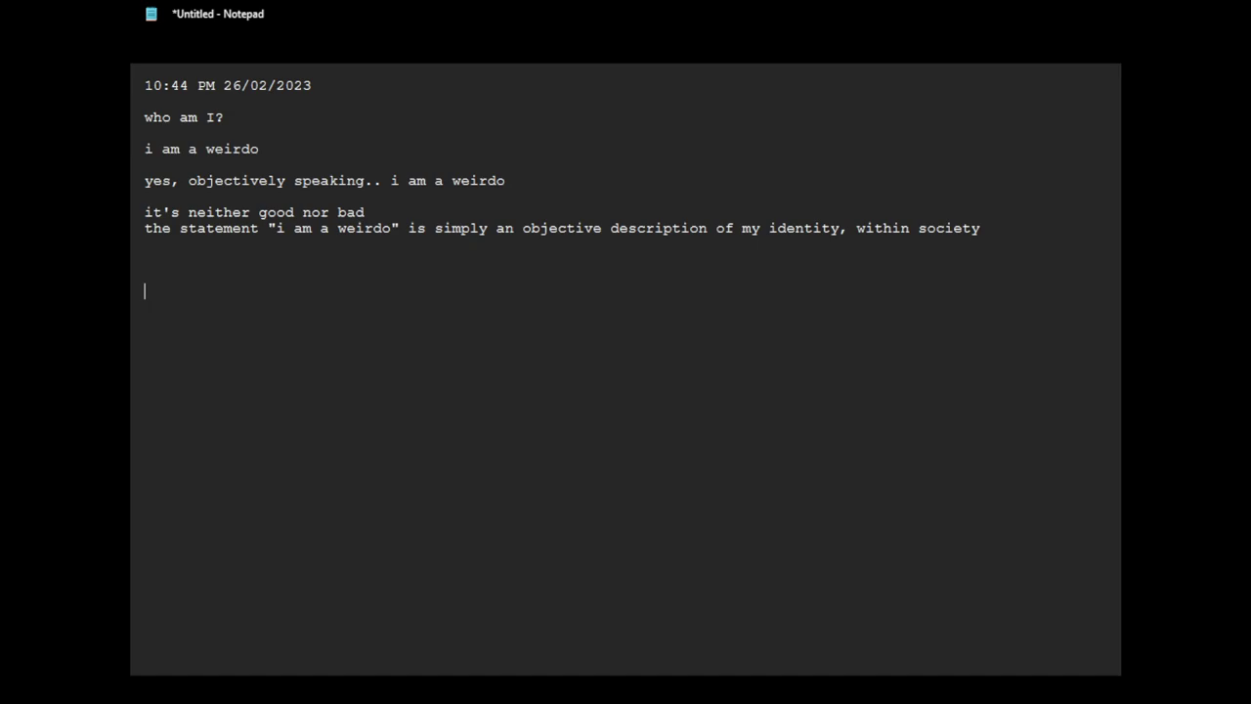
type("we're a rare")
type(" specifi")
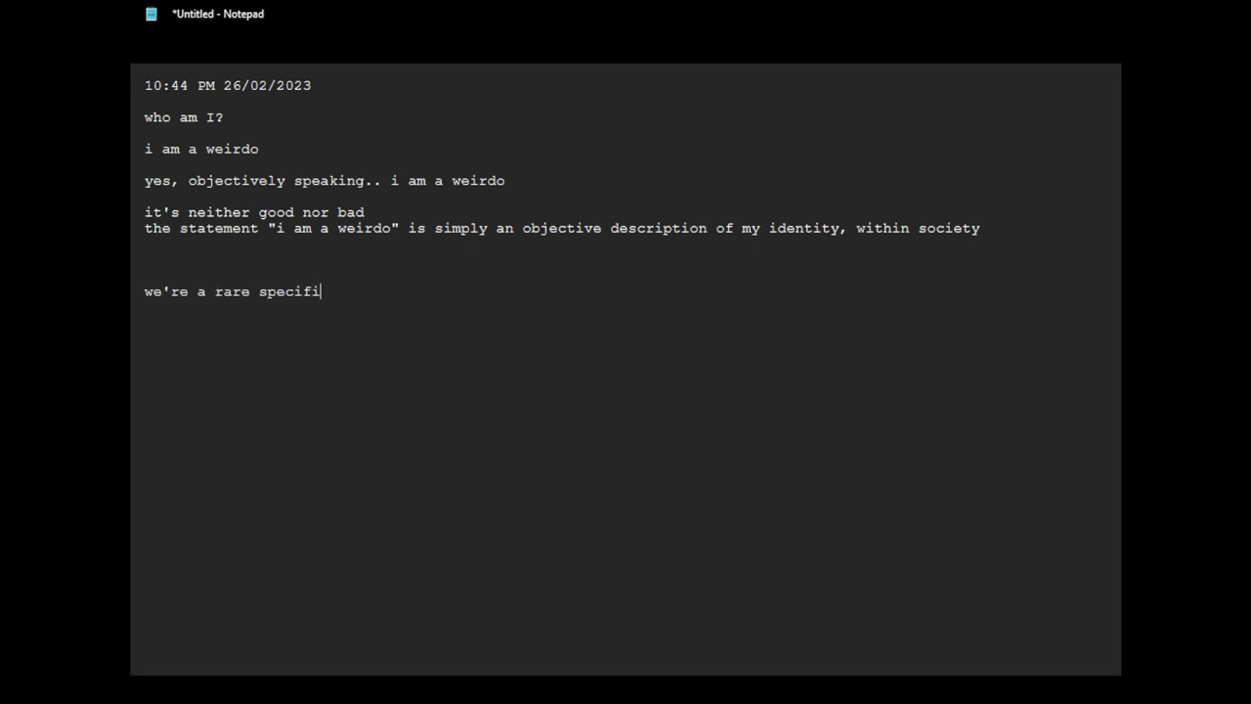
key("BackSpace")
key("BackSpace")
key("BackSpace")
type("ies")
key("Return")
key("Return")
type("but we are huma")
type("n")
key("Return")
key("Return")
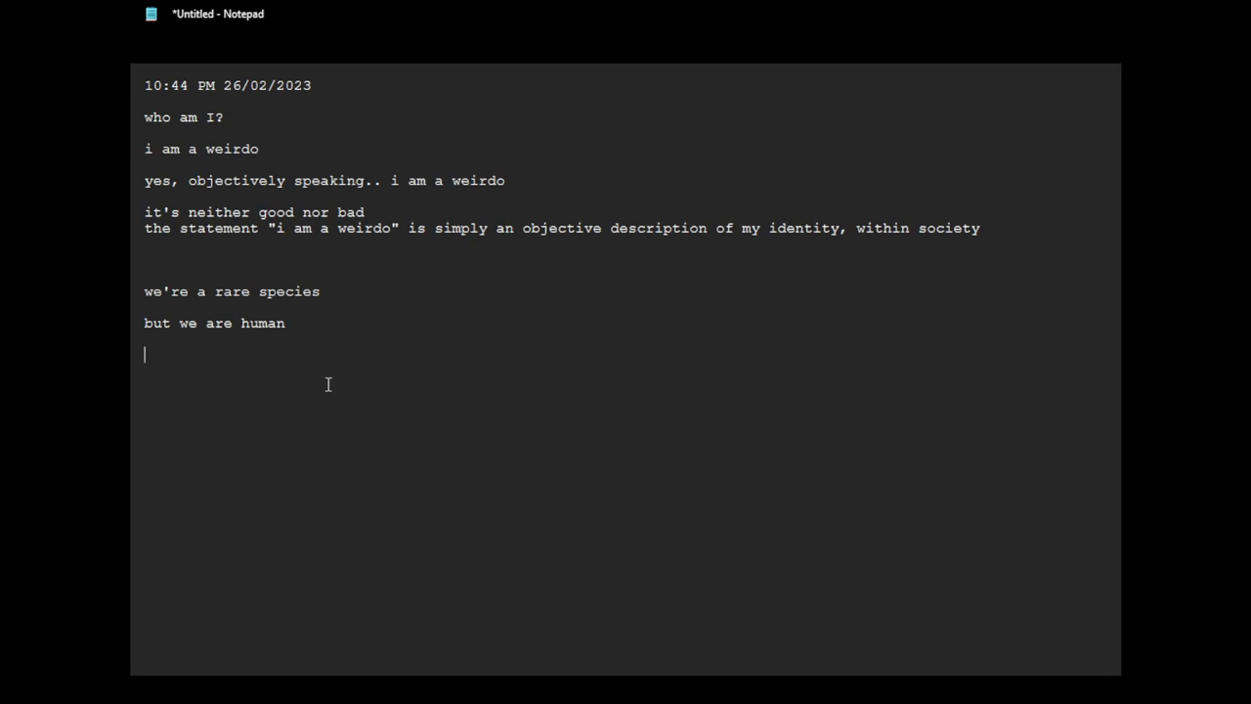
Write 'if life is pointless,' then 'being alone is even more pointless', fixing the typos
type("if life is ")
type("pointless,")
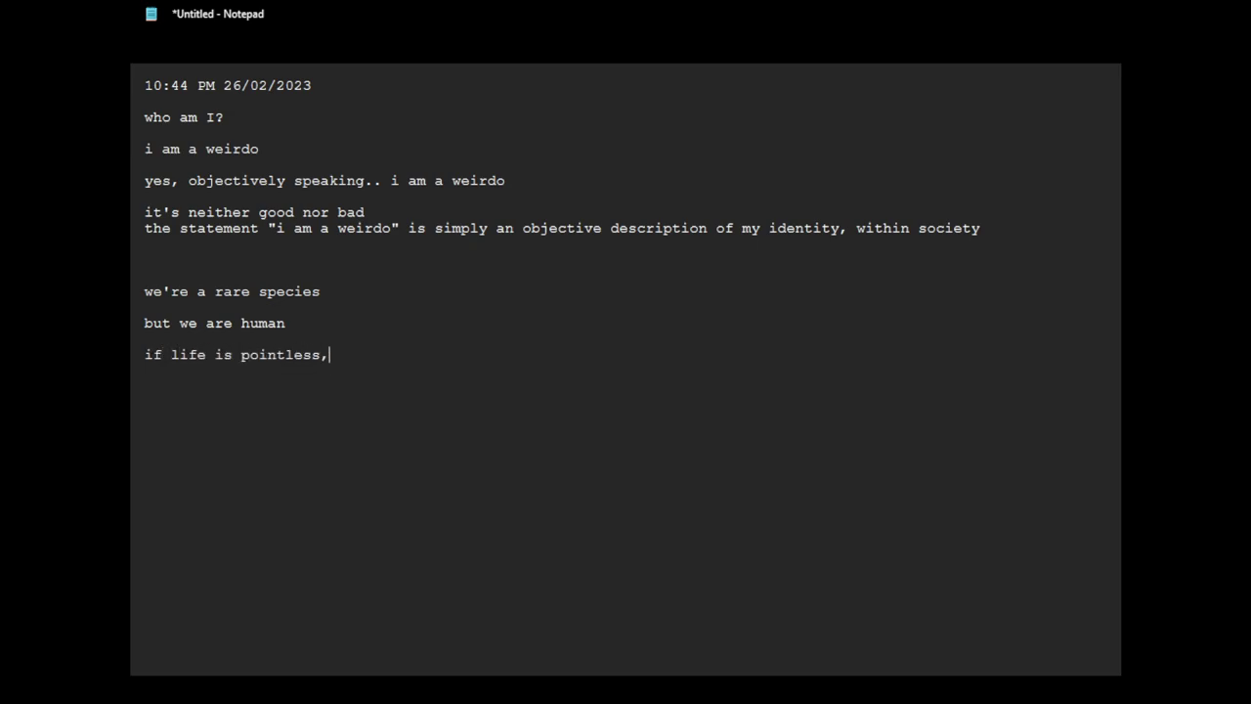
key("Return")
type("brei")
key("BackSpace")
key("BackSpace")
key("BackSpace")
type("eing alo")
type("ne is ")
type("even more p")
type("oi")
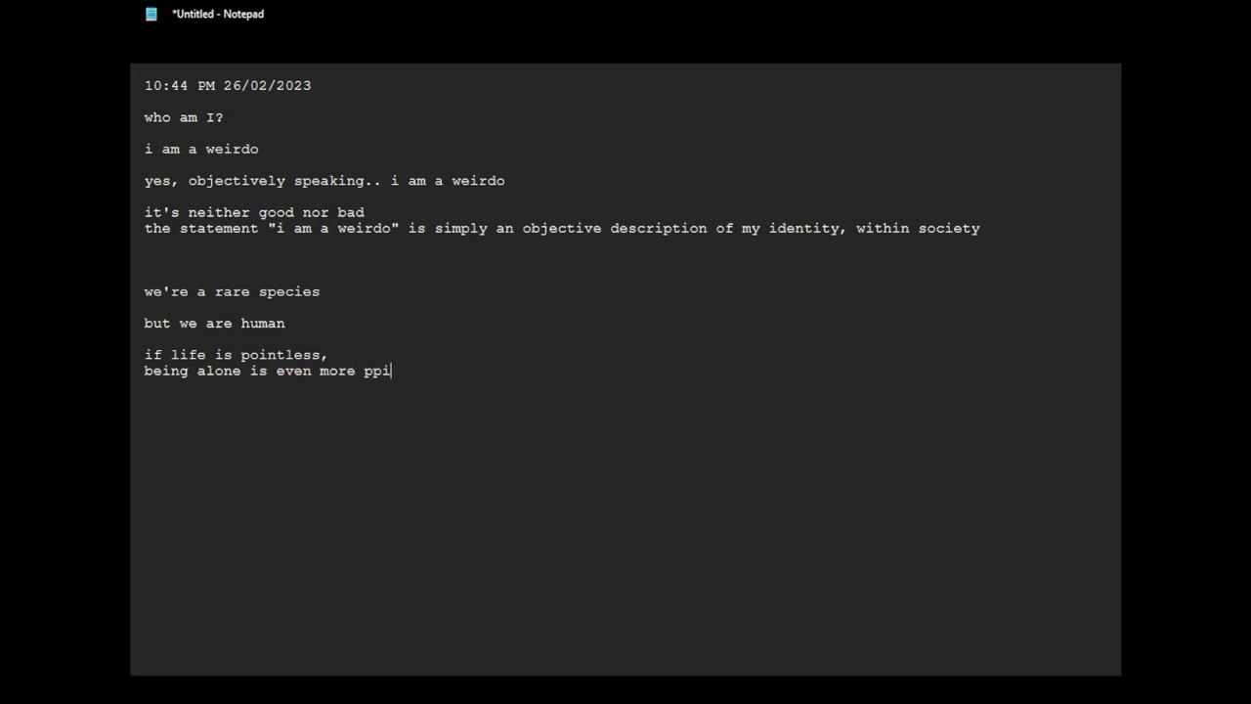
key("BackSpace")
key("BackSpace")
type("oi")
key("BackSpace")
key("BackSpace")
type("ointless")
Add 'human beings need to be with other human beings, in order to get through life'
key("Return")
key("Return")
type("human beings need t")
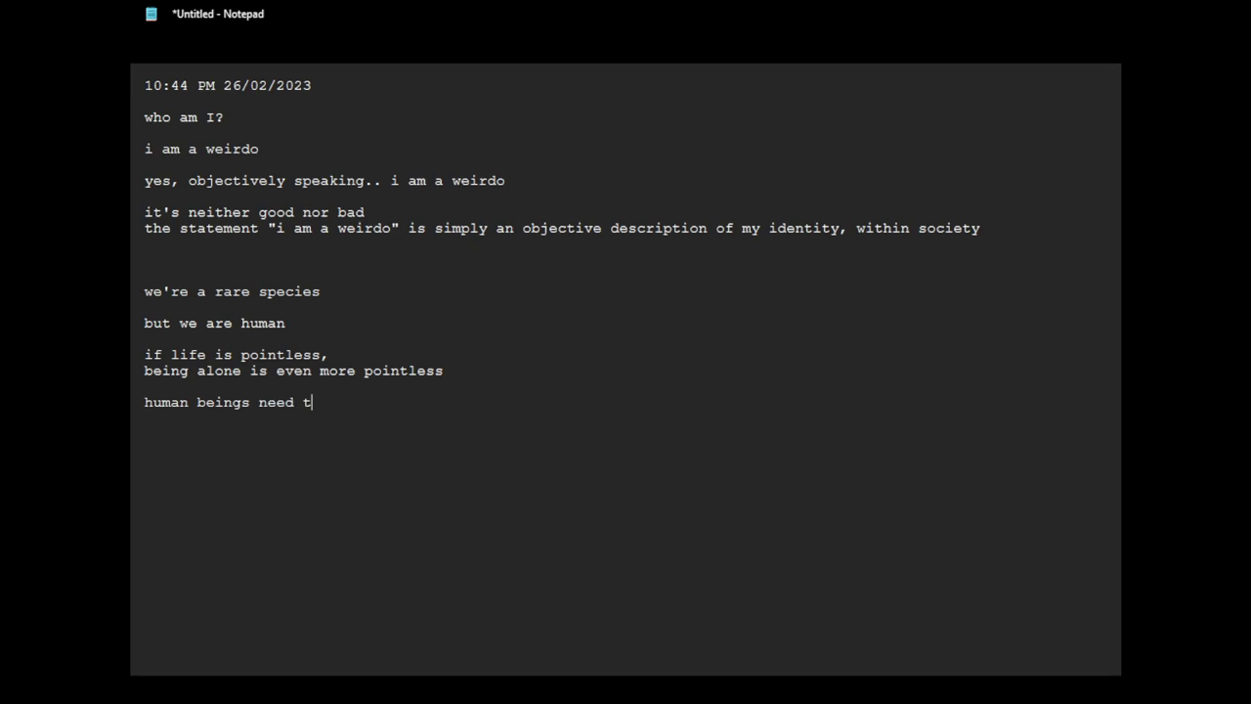
type("o be with other")
type(" human beings")
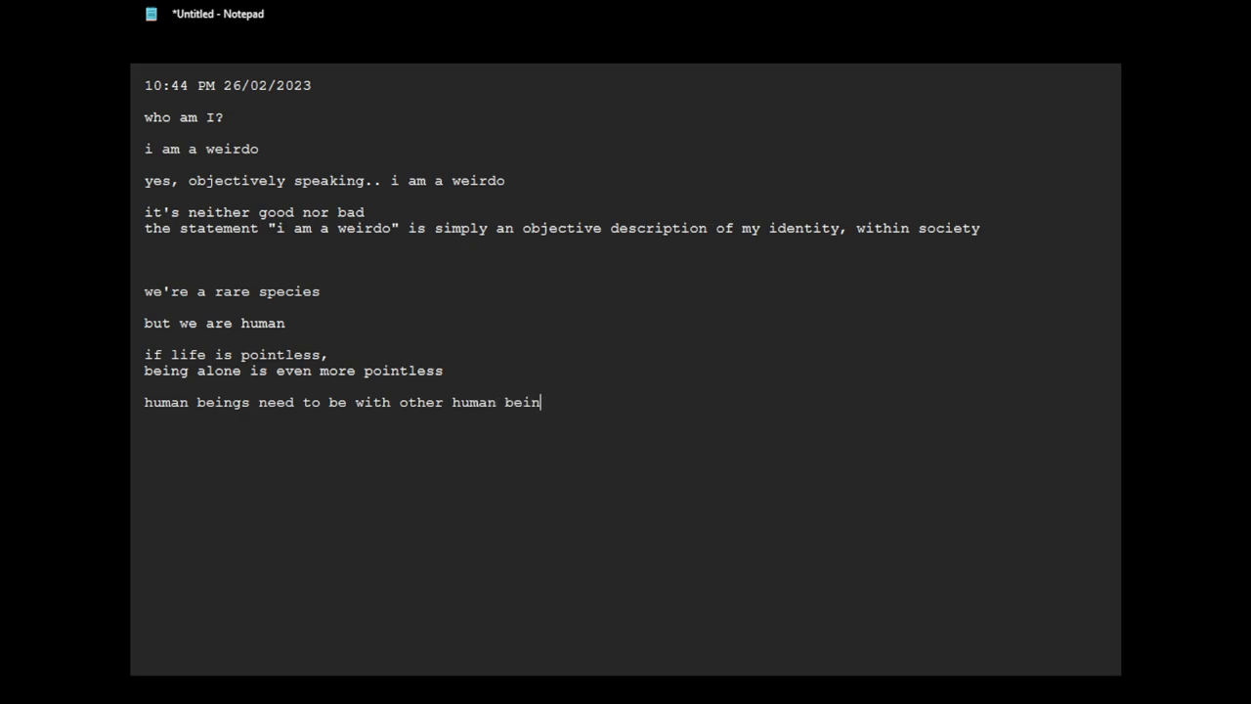
type(", in order to")
type(" get throu")
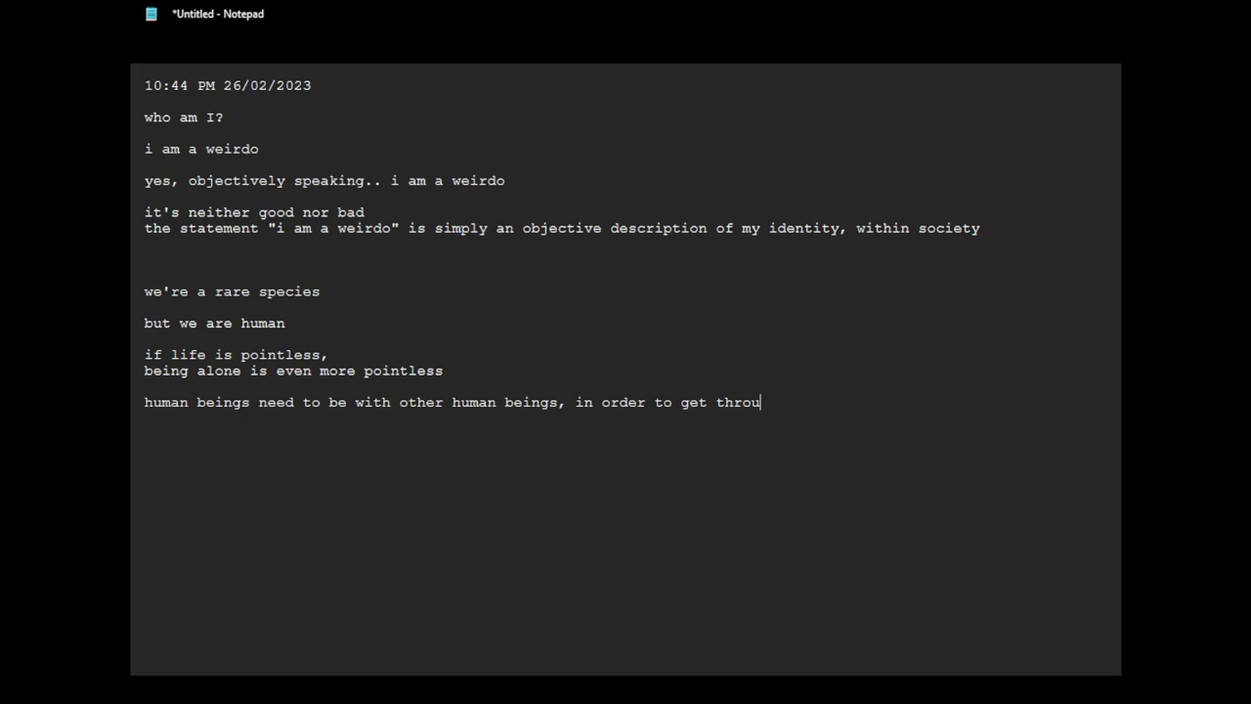
type("gh life")
key("Return")
key("Return")
left_click(192, 450)
Add 'why do anything?' and 'find other people to do things with, so you have something to do'
type("why do anythi")
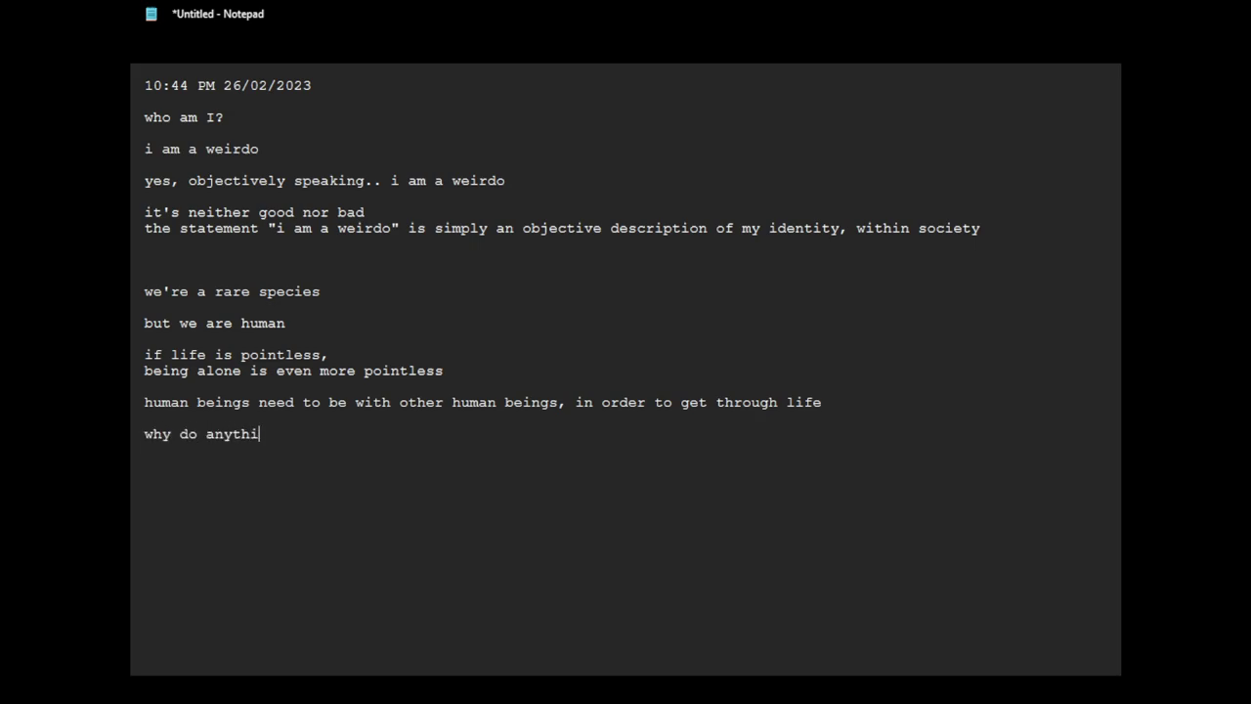
type("ng?")
key("Return")
key("Return")
type("find other p")
type("eople to do t")
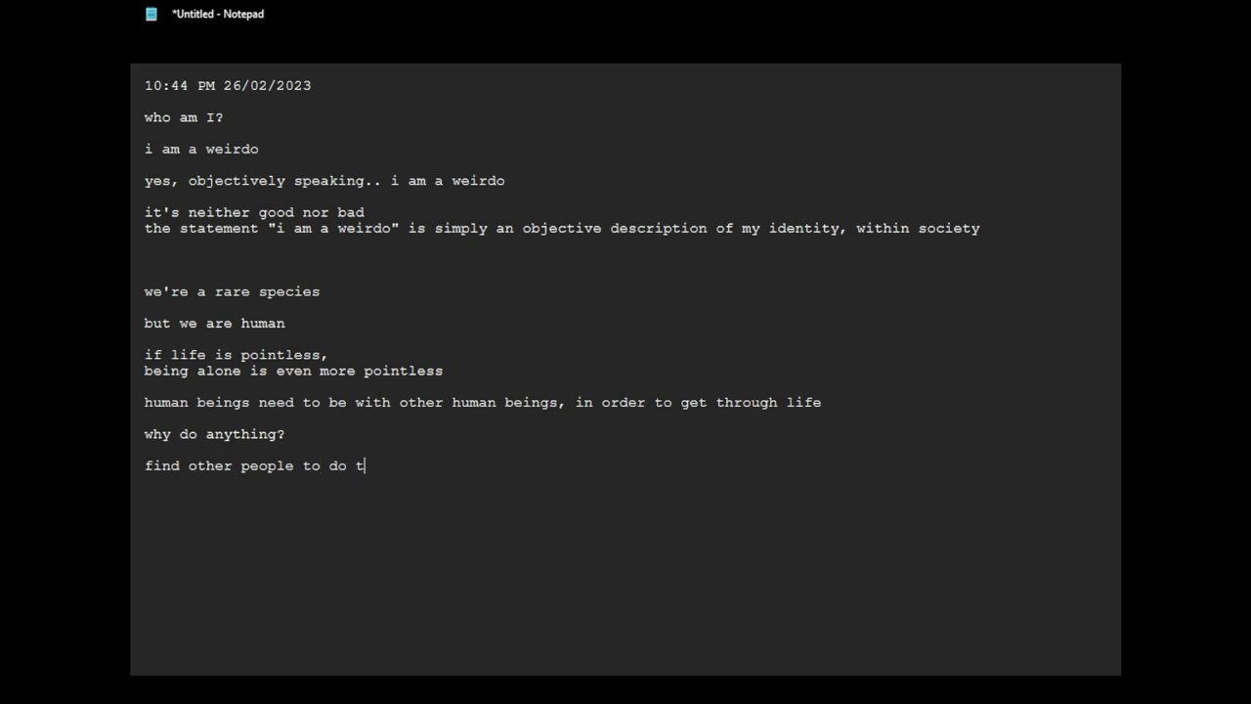
type("hings with, so ")
type("you ")
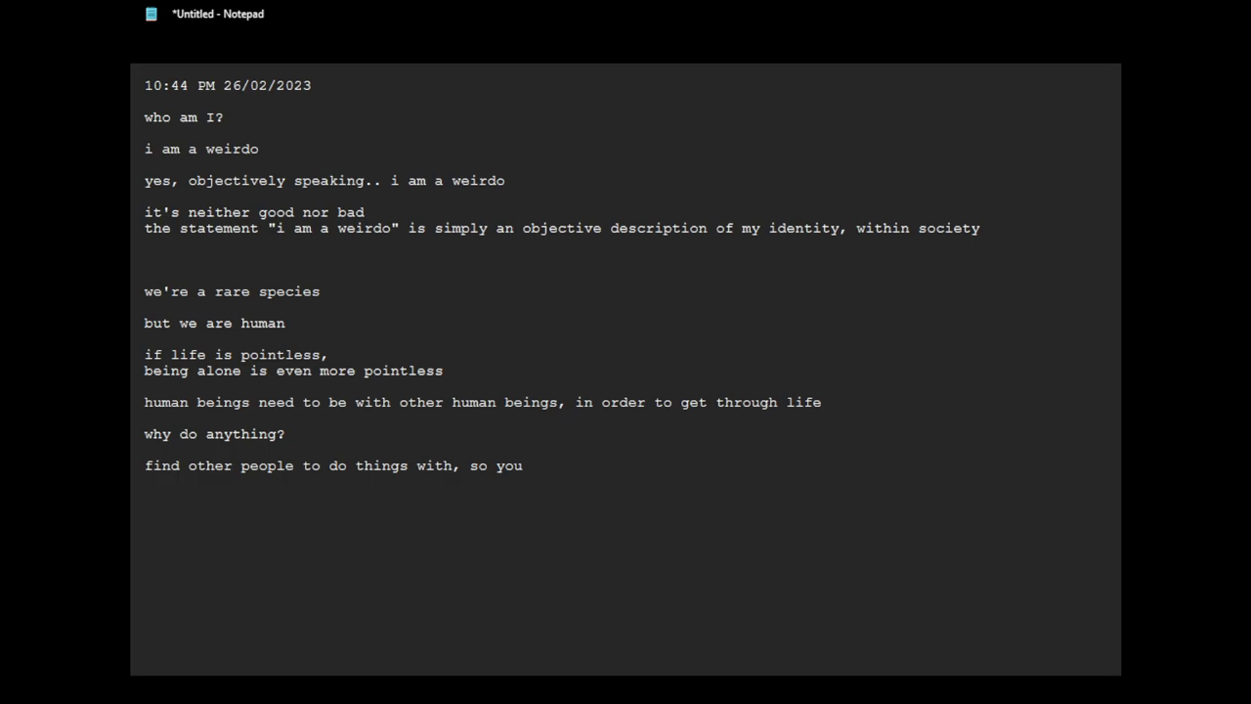
type("have something ")
type("to do")
key("Return")
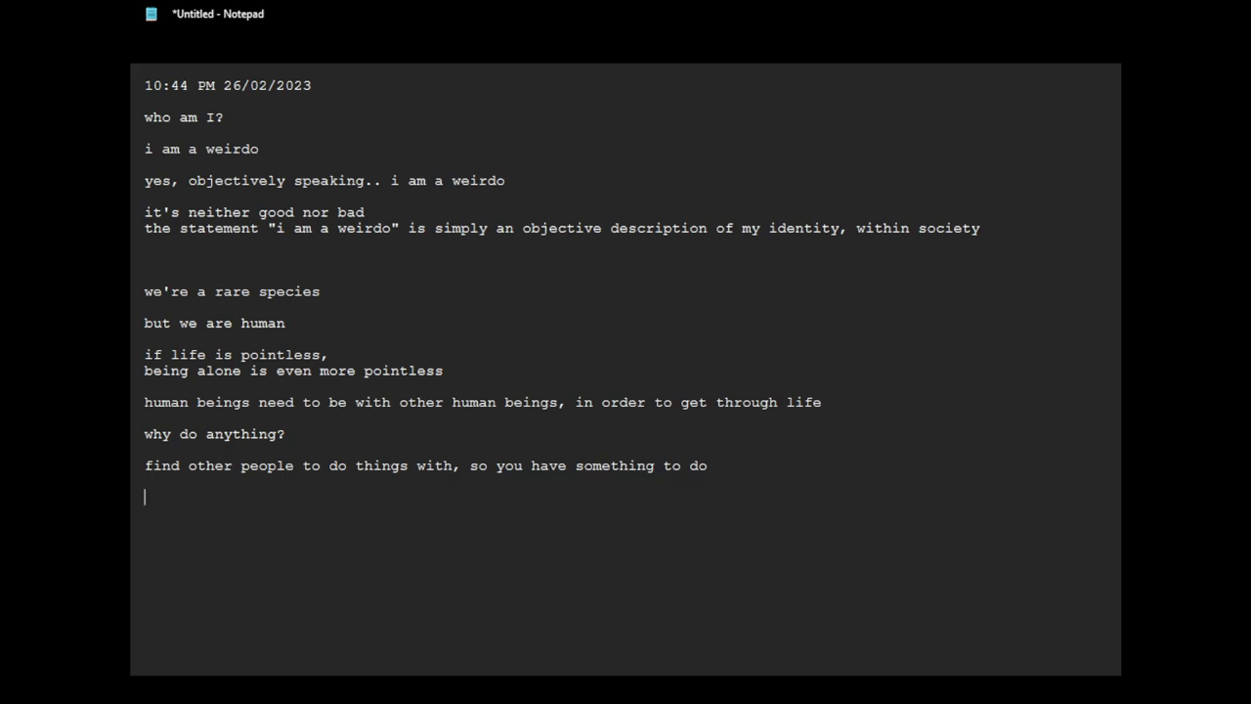
Write 'there is no point to being by yourself', correcting the misspelled 'point'
type("there is no p")
type("oiint")
key("BackSpace")
key("BackSpace")
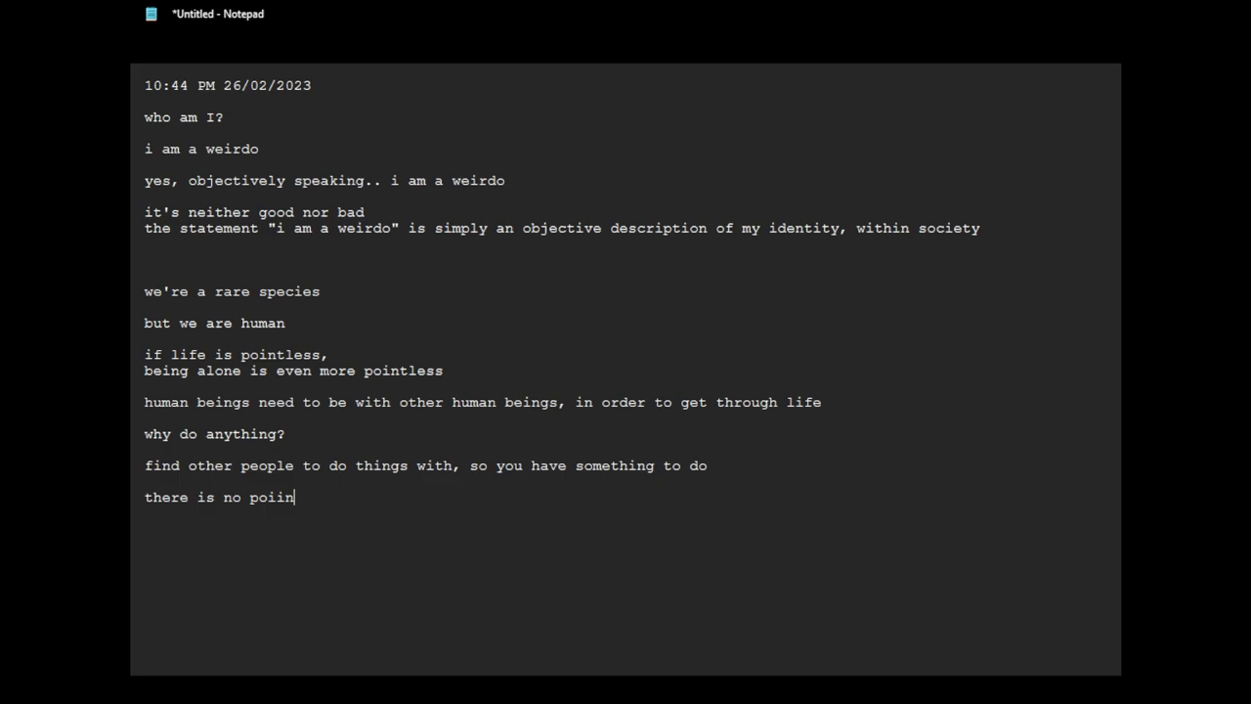
type("n")
key("BackSpace")
key("BackSpace")
type("nt ")
type("to be")
type("ing by ")
type("yourself")
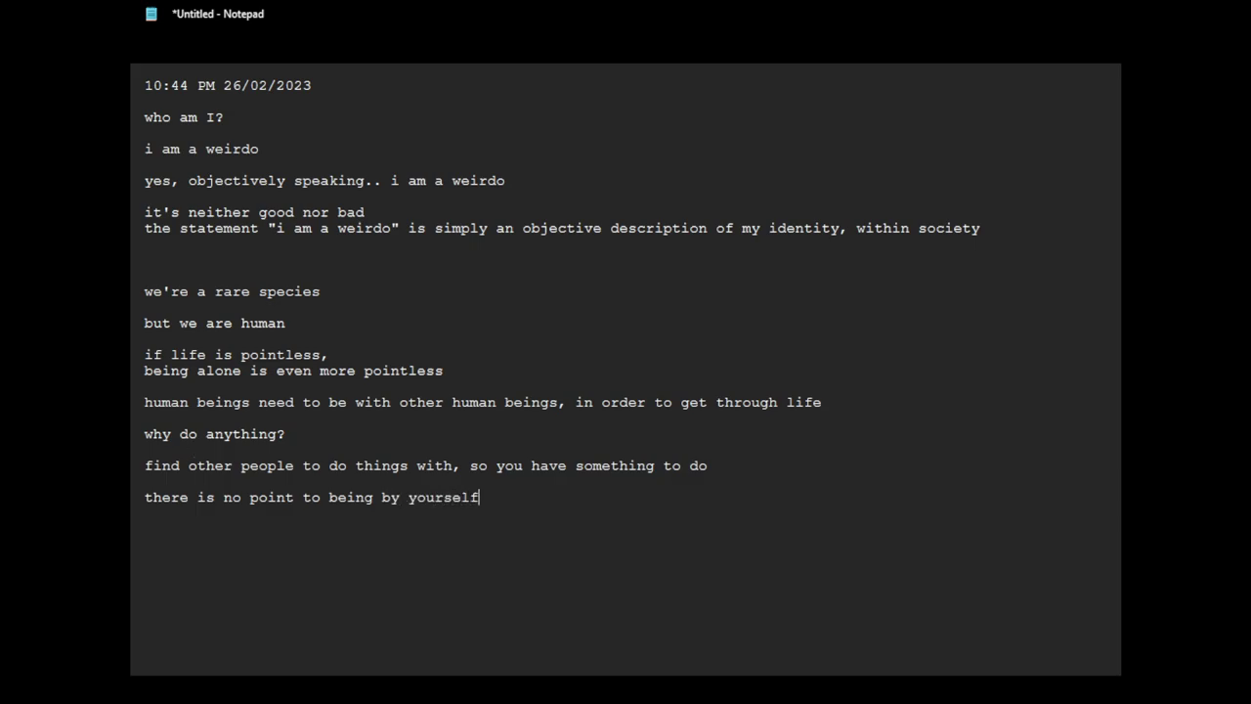
Delete 'to' so the line reads 'there is no point being by yourself'
key("Return")
left_click(329, 498)
key("BackSpace")
key("BackSpace")
key("BackSpace")
left_click(208, 540)
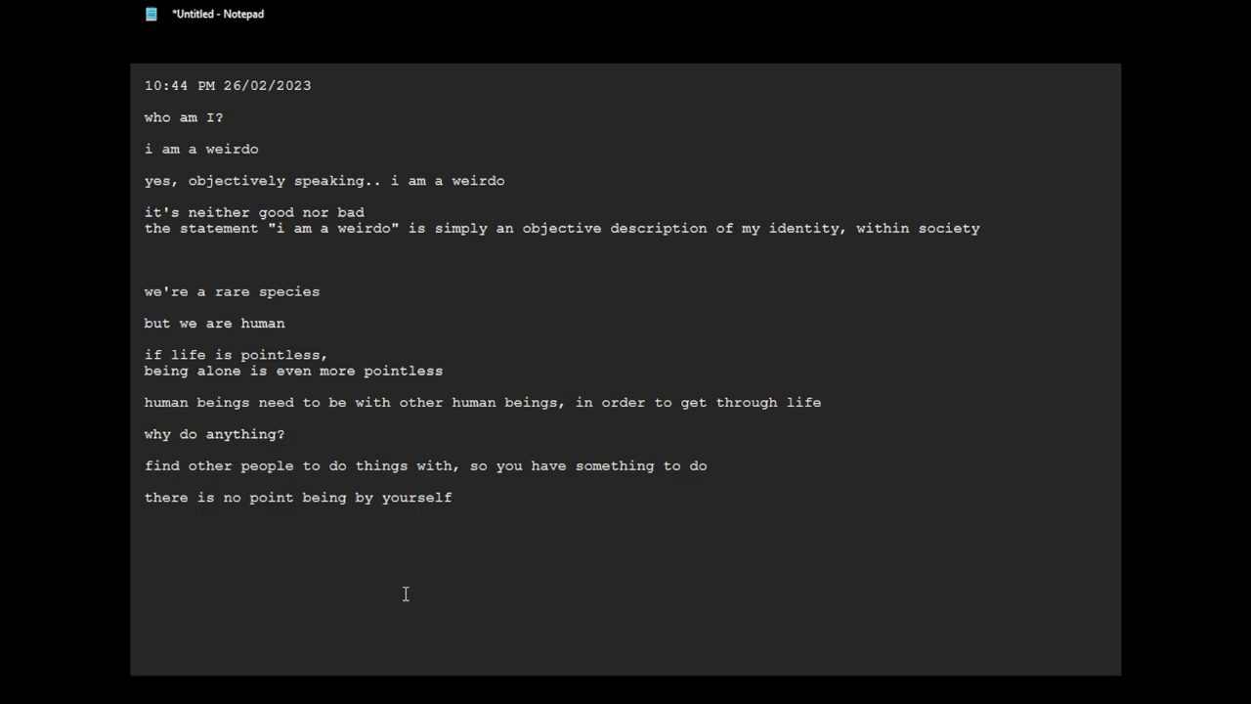
Add 'human beings need each other' and 'objective description of a human being' on new lines
type("human")
type(" beings need ")
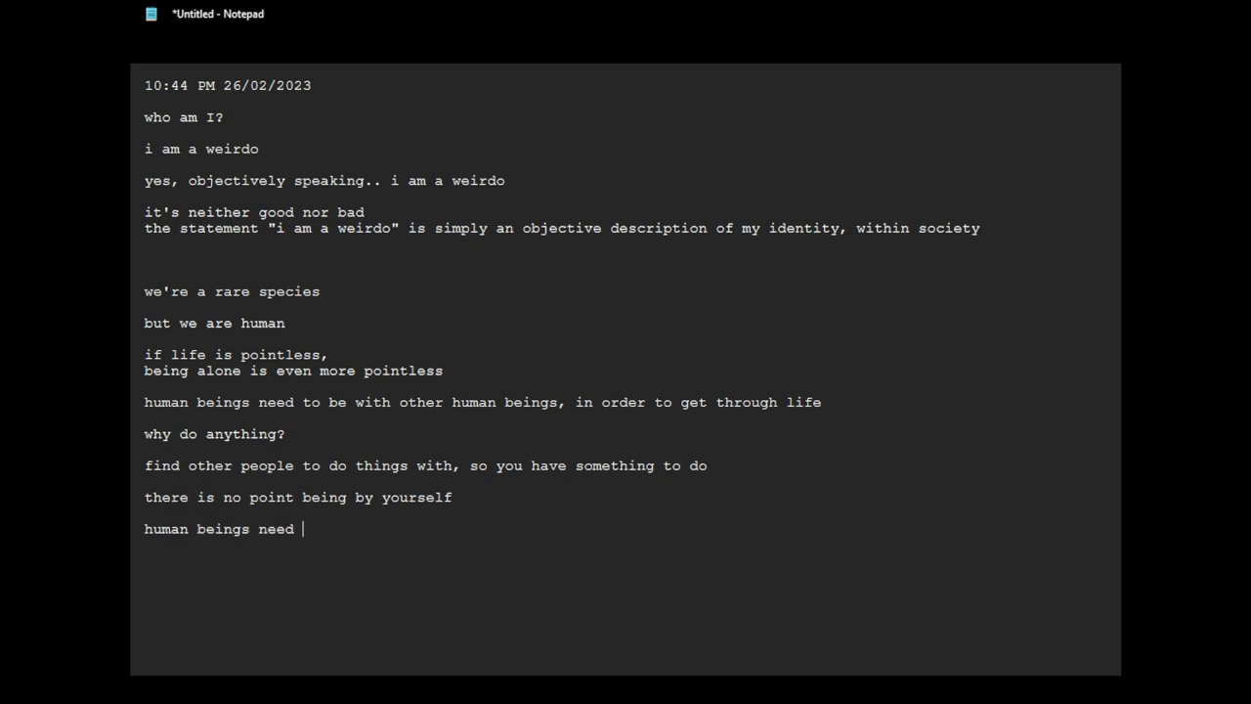
type("each other")
key("Return")
key("Return")
type("objec")
type("tive d")
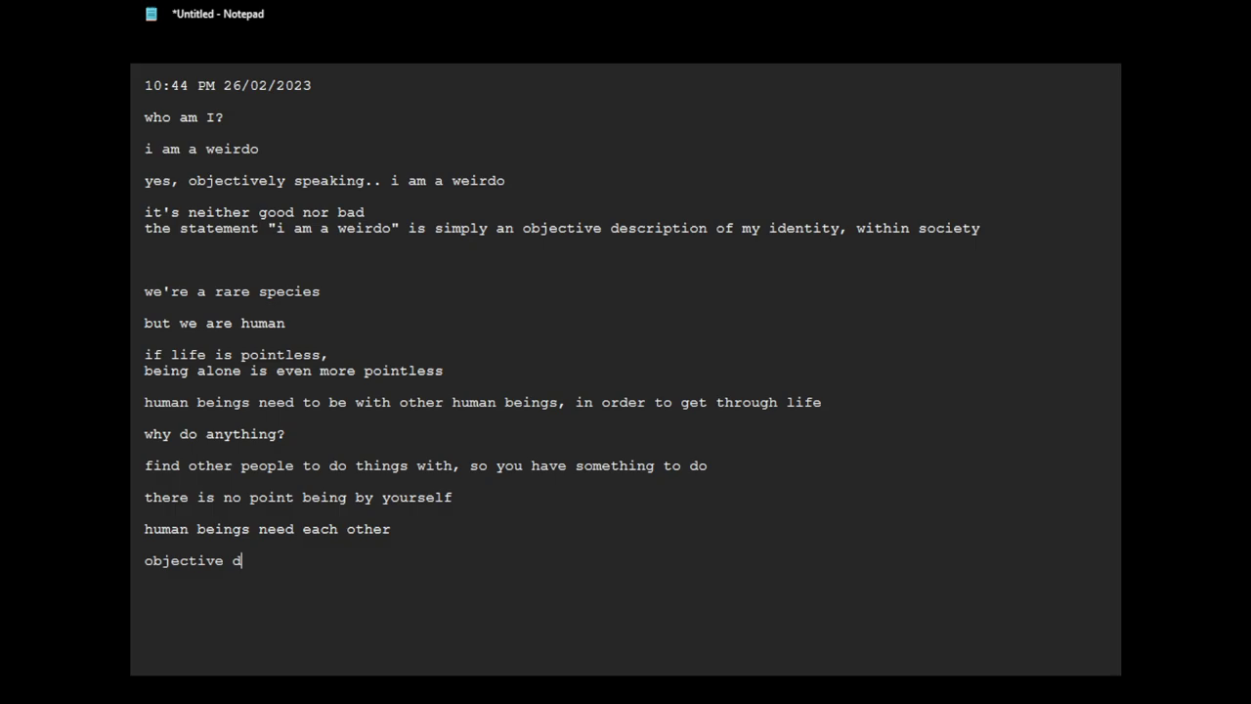
type("escription")
type(" of ")
type("a humma")
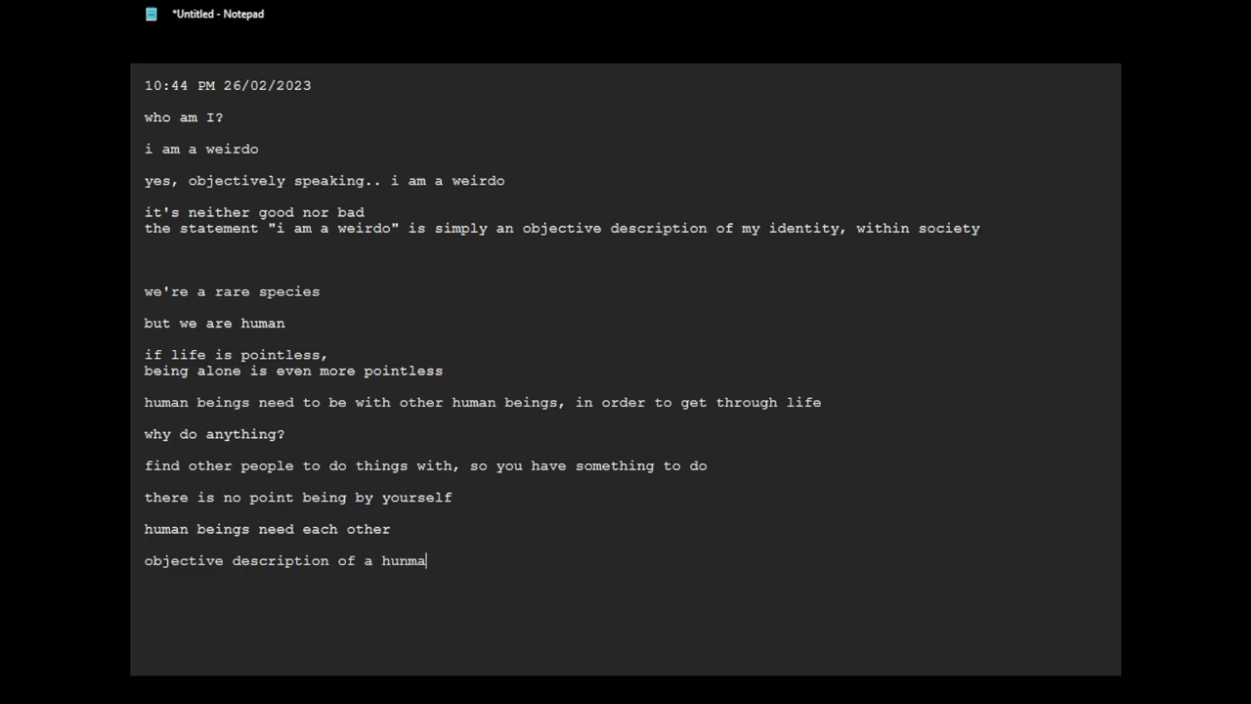
key("BackSpace")
key("BackSpace")
key("BackSpace")
type("man being")
key("Return")
type("I")
key("BackSpace")
Append 'i am a weirdo', 'human beings need each other to live, exist, survive' and 'and all that.'
left_click(202, 592)
type("i am a ")
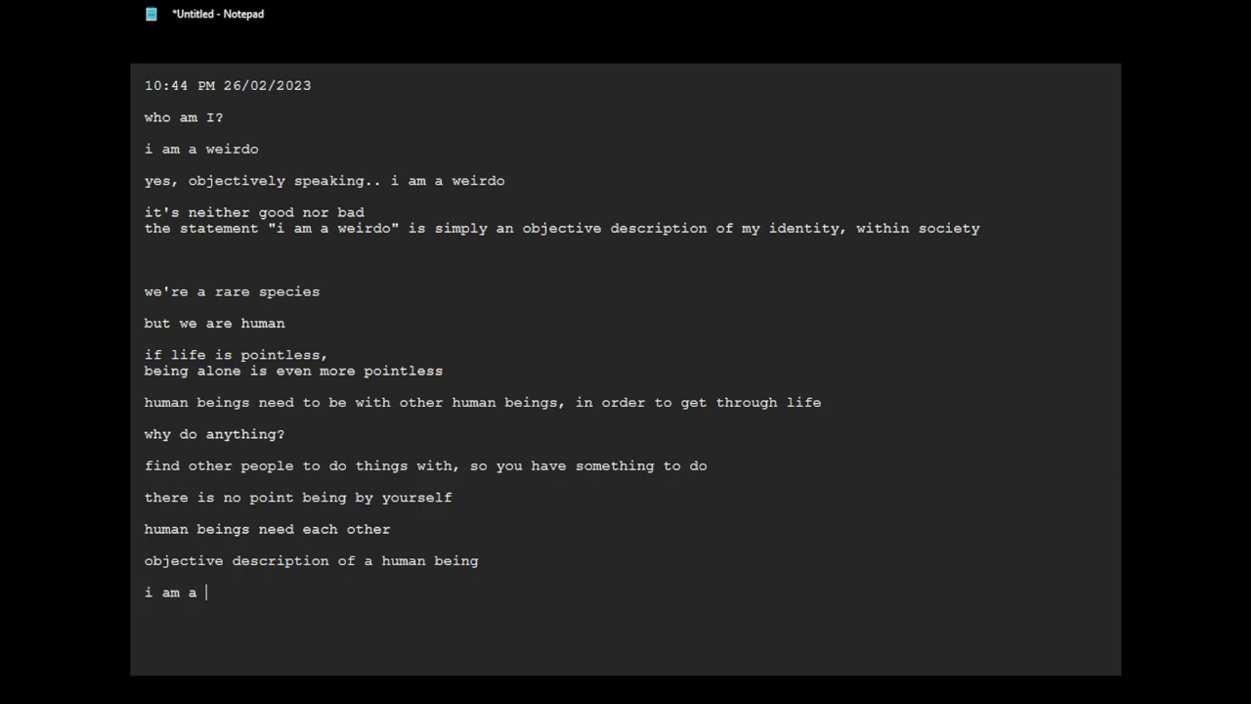
type("weirdo")
key("Return")
type("[")
key("BackSpace")
type("human bei")
type("ngs need ")
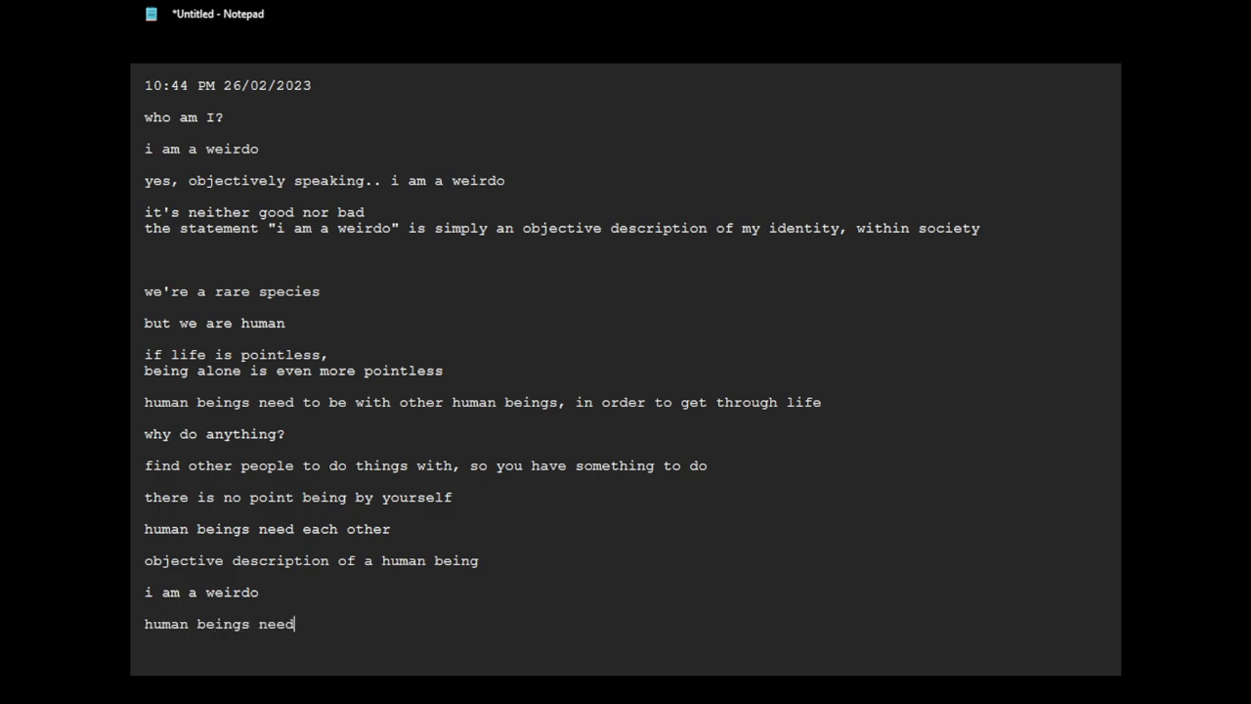
type("each othe")
type("r to ")
type("live")
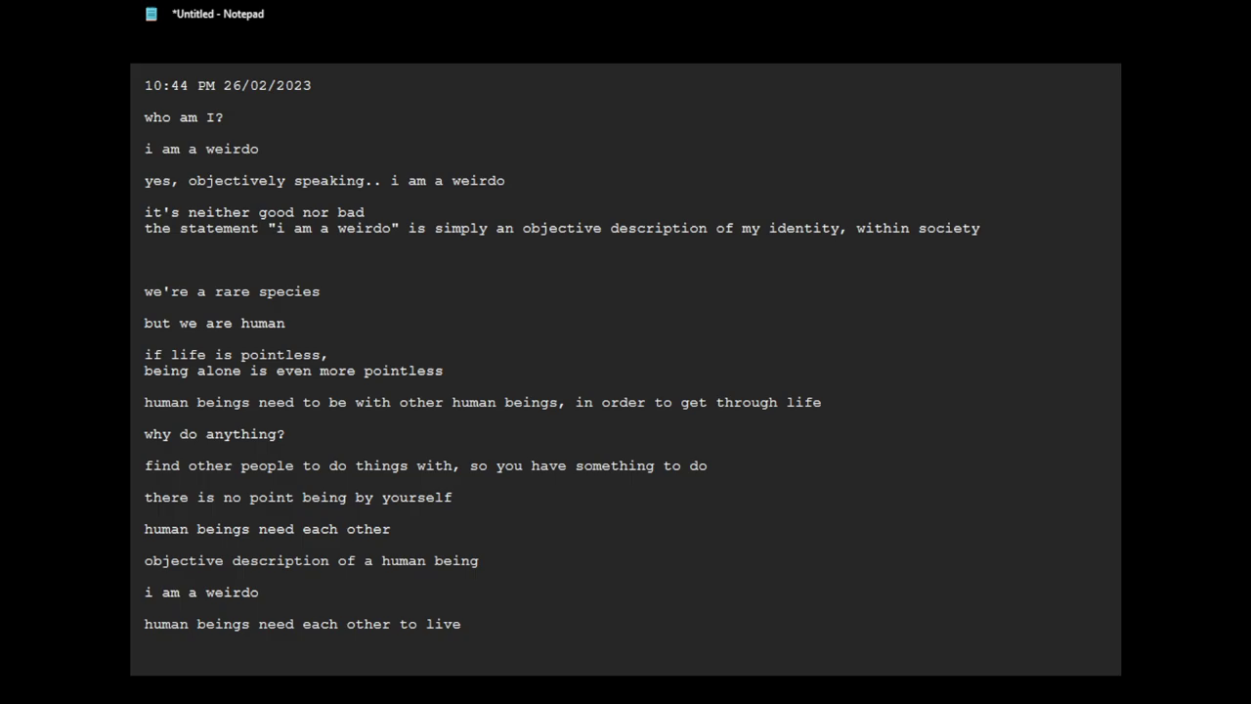
type(", exist, s")
type("urvive")
key("Return")
key("Return")
type("and ")
type("all that.")
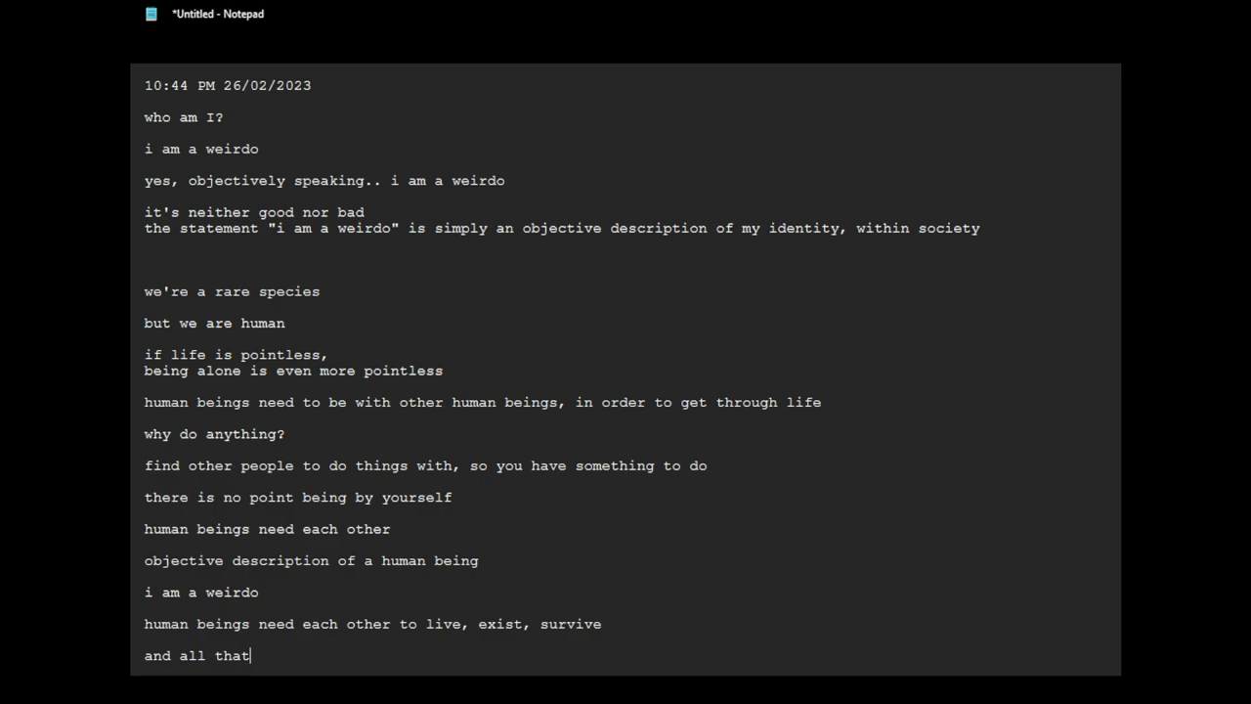